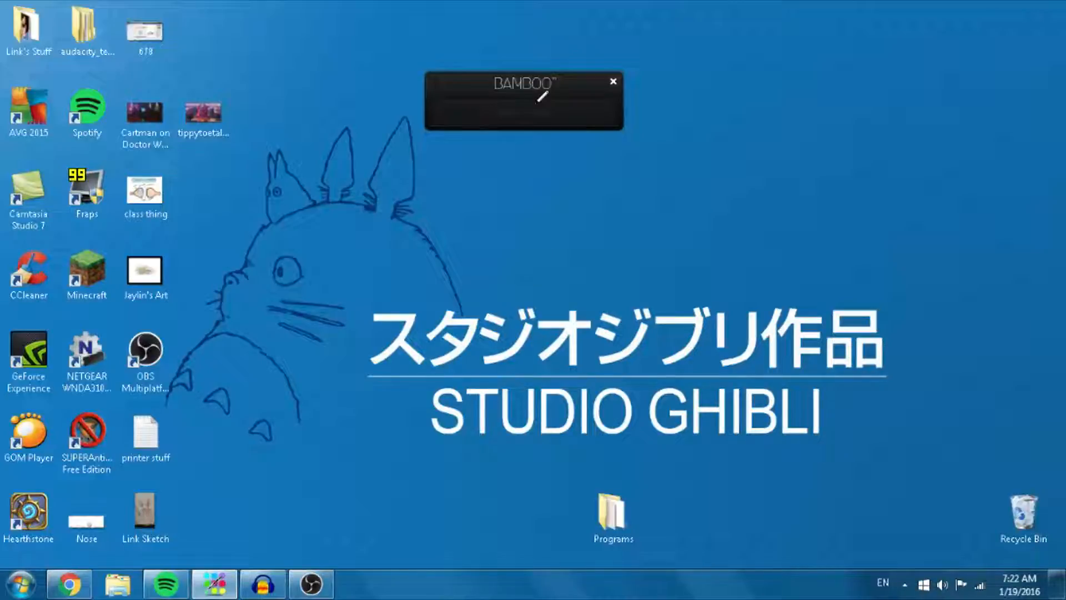
Step: From Bamboo Dock's My Tablet settings, request Pen Tablet Properties and dismiss the resulting tablet driver error
left_click_drag(543, 96, 472, 88)
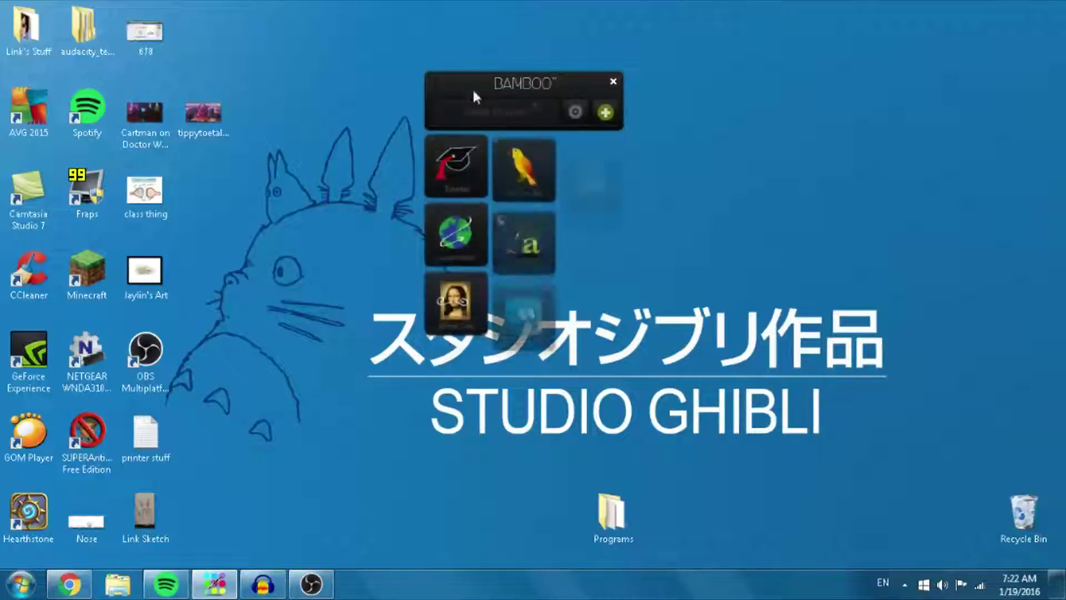
left_click(575, 113)
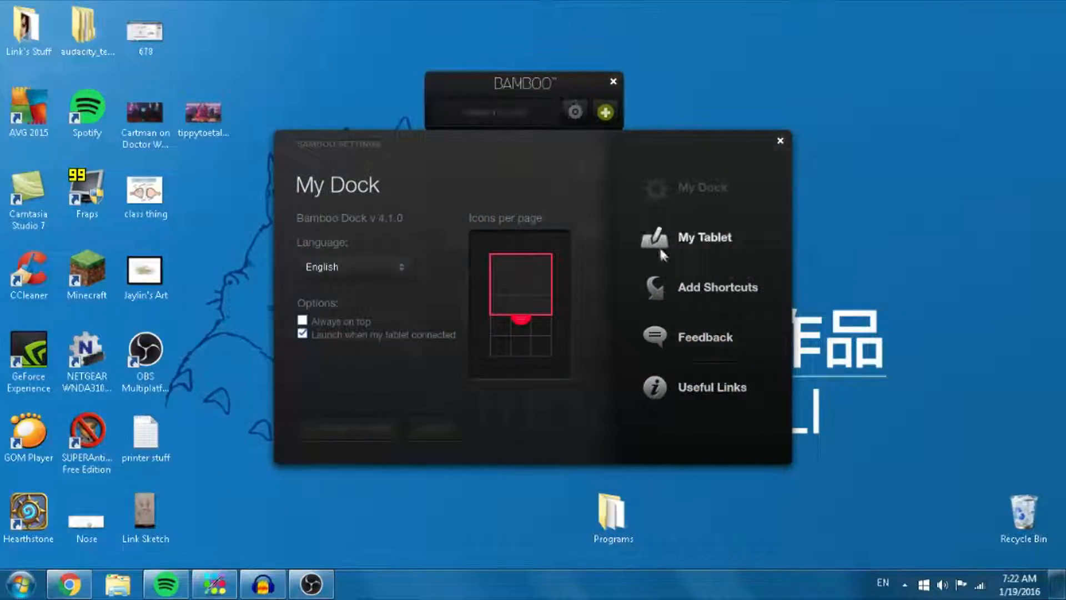
left_click(705, 238)
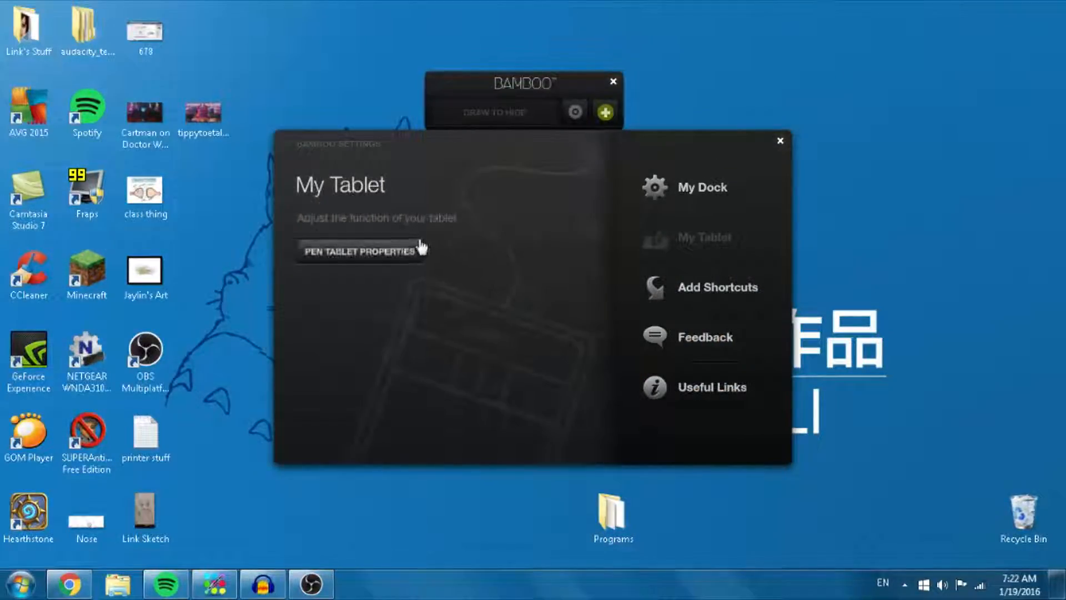
left_click(386, 259)
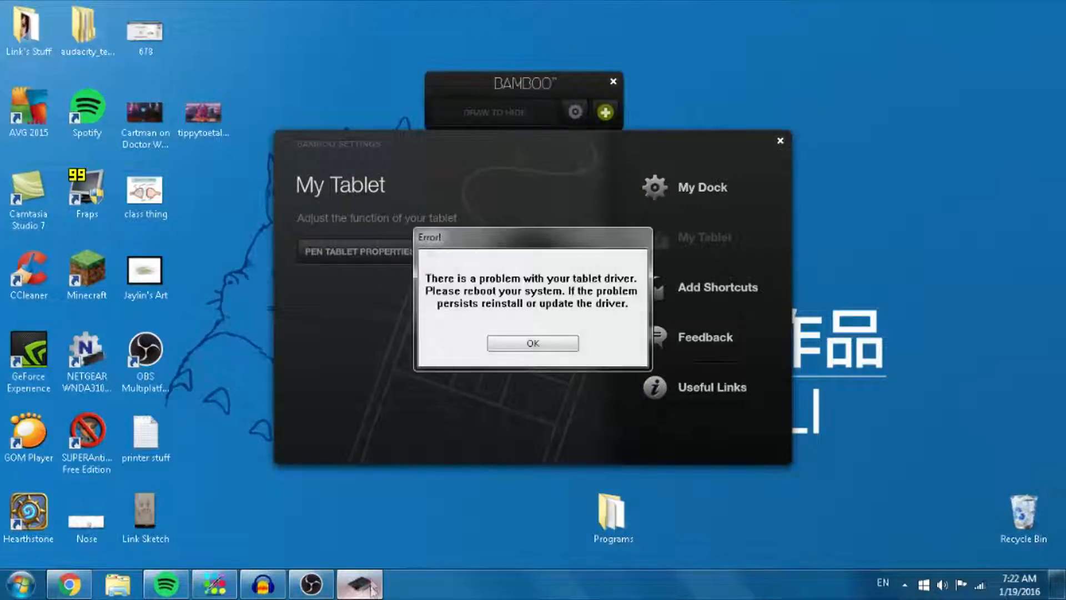
left_click(533, 344)
Step: Launch the Windows Services console via a Start menu search for 'services'
left_click(20, 584)
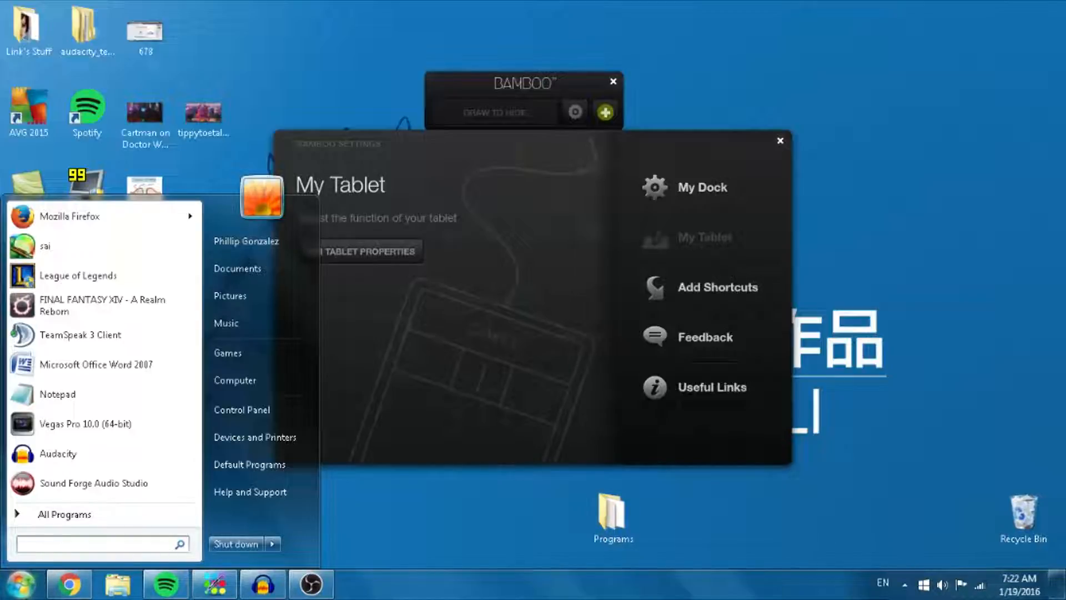
type("services")
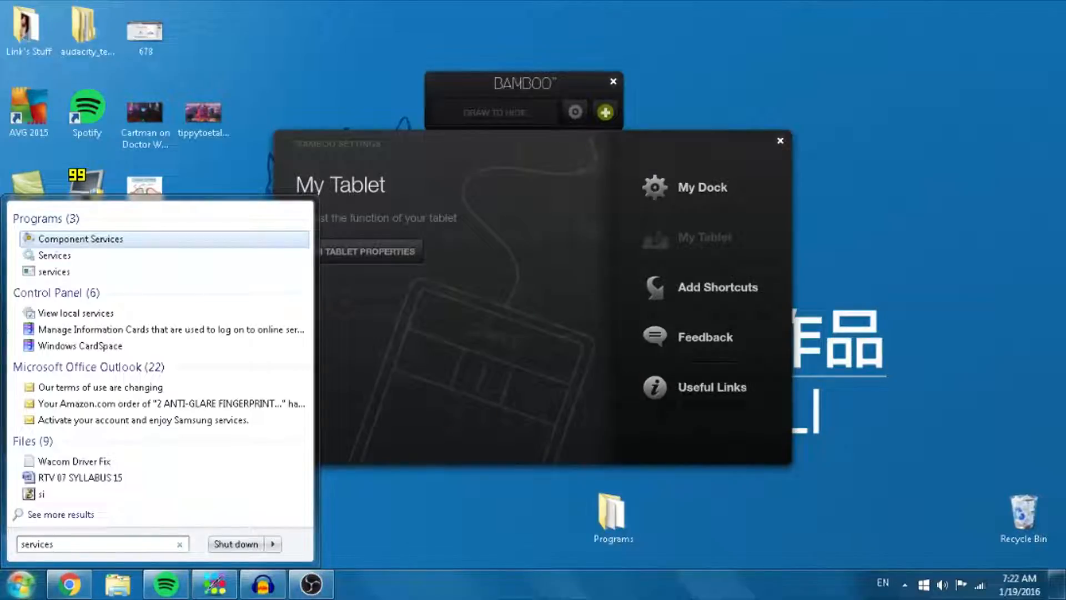
key("Down")
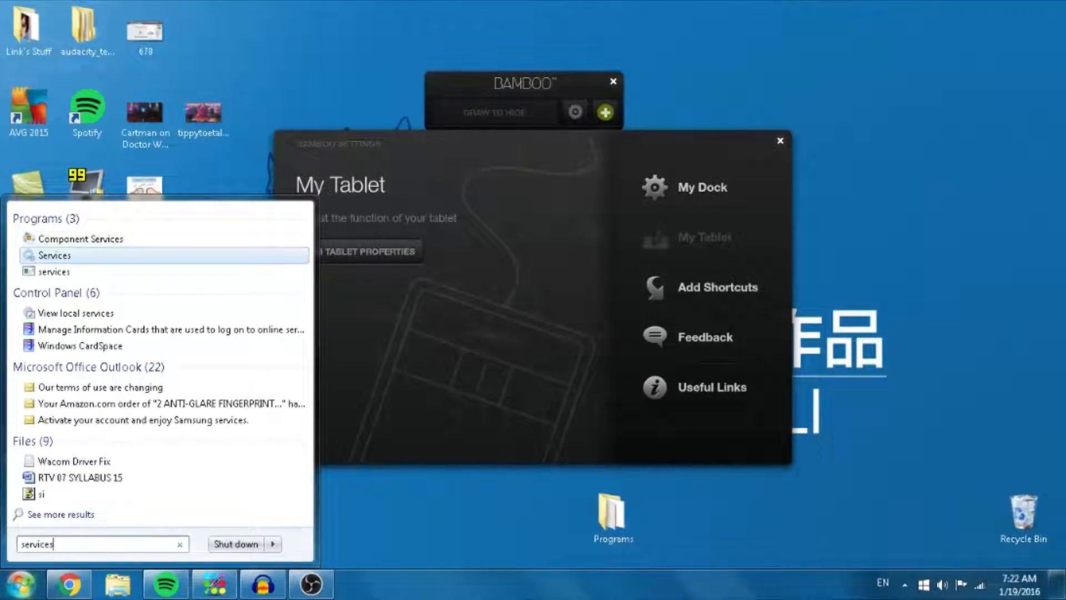
key("Return")
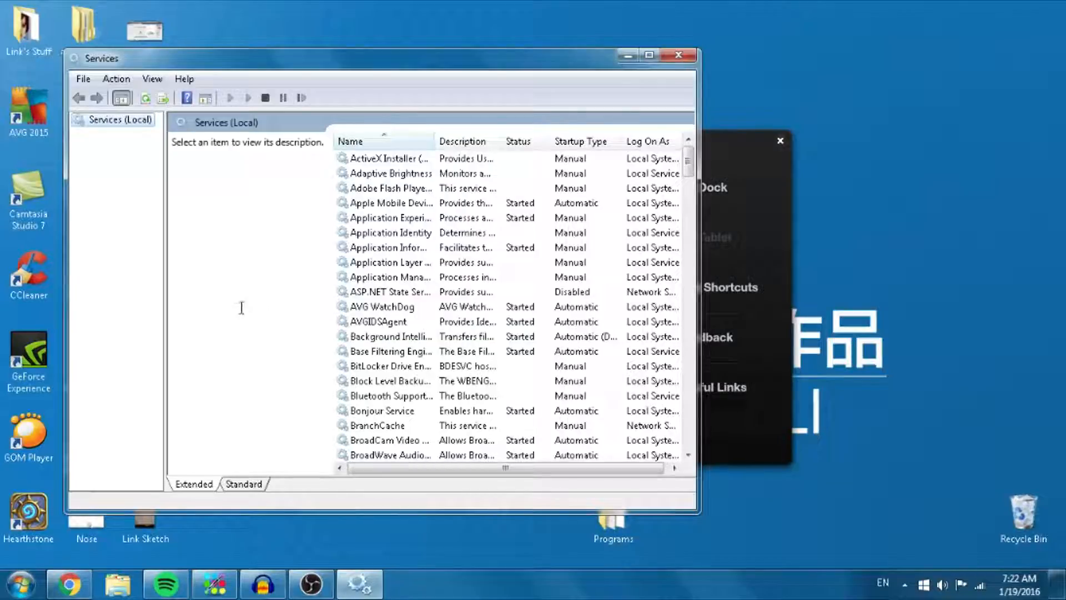
Step: Locate Wacom Consumer Service in the services list and restart it
left_click(380, 292)
scroll(380, 300, "down", 7)
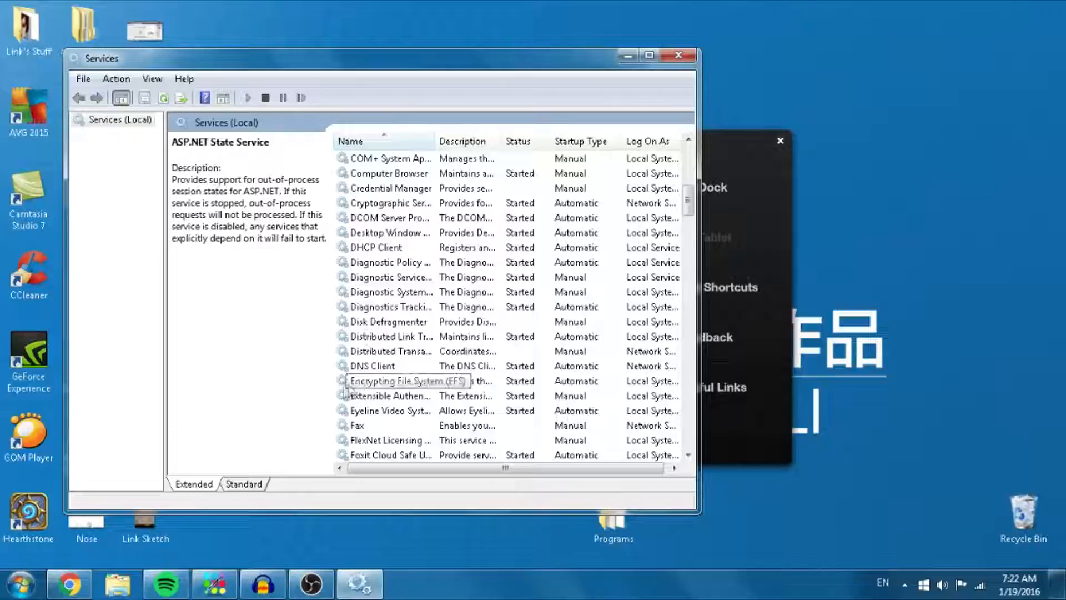
key("w")
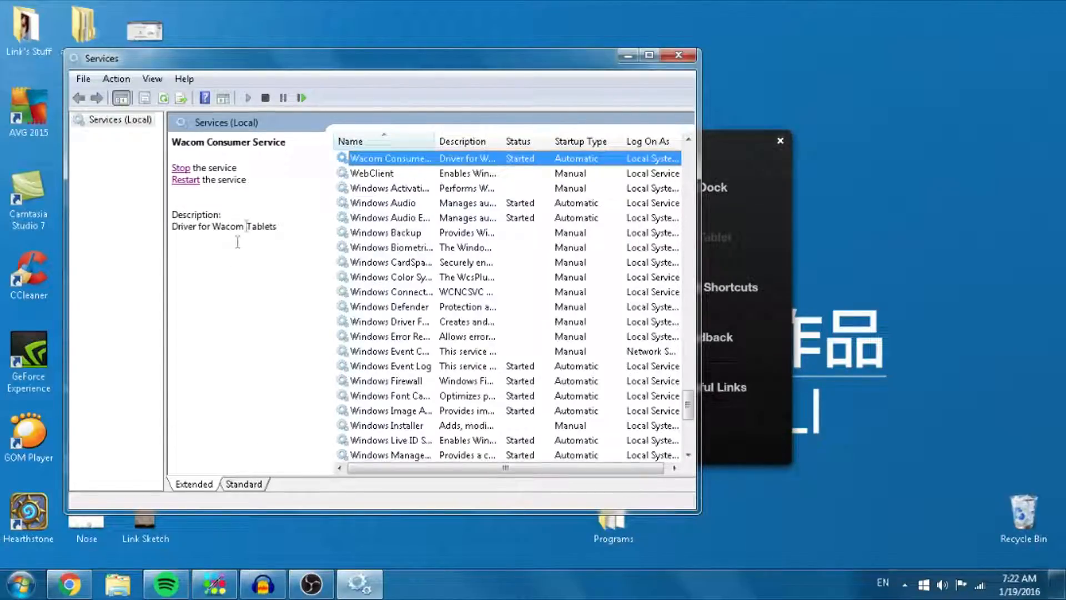
left_click(185, 181)
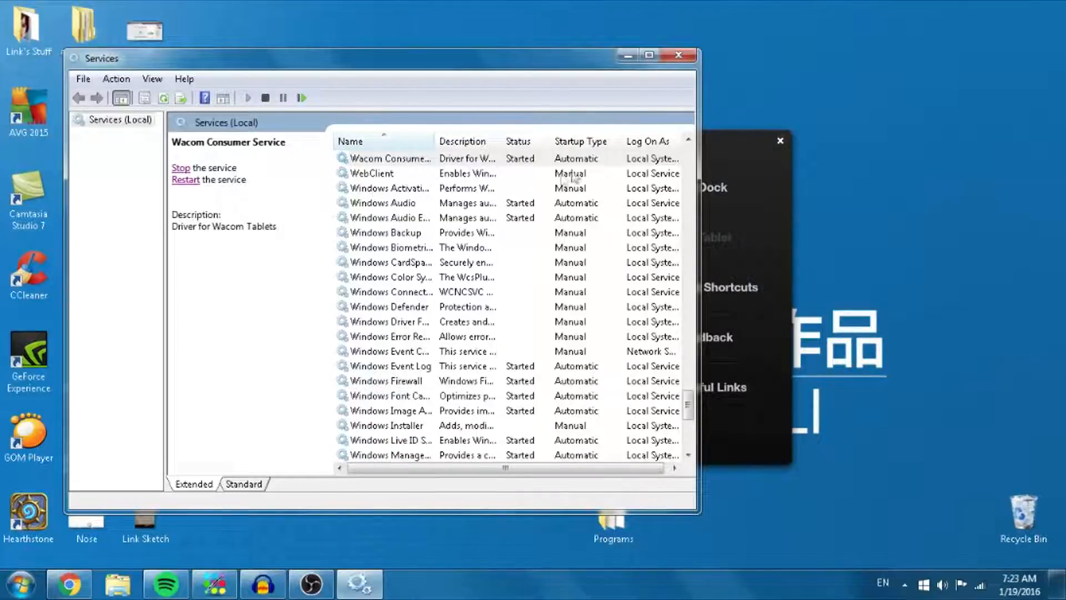
Step: With Services closed, bring up Pen Tablet Properties from Bamboo settings, now showing Wacom Tablet Properties without error
left_click(679, 56)
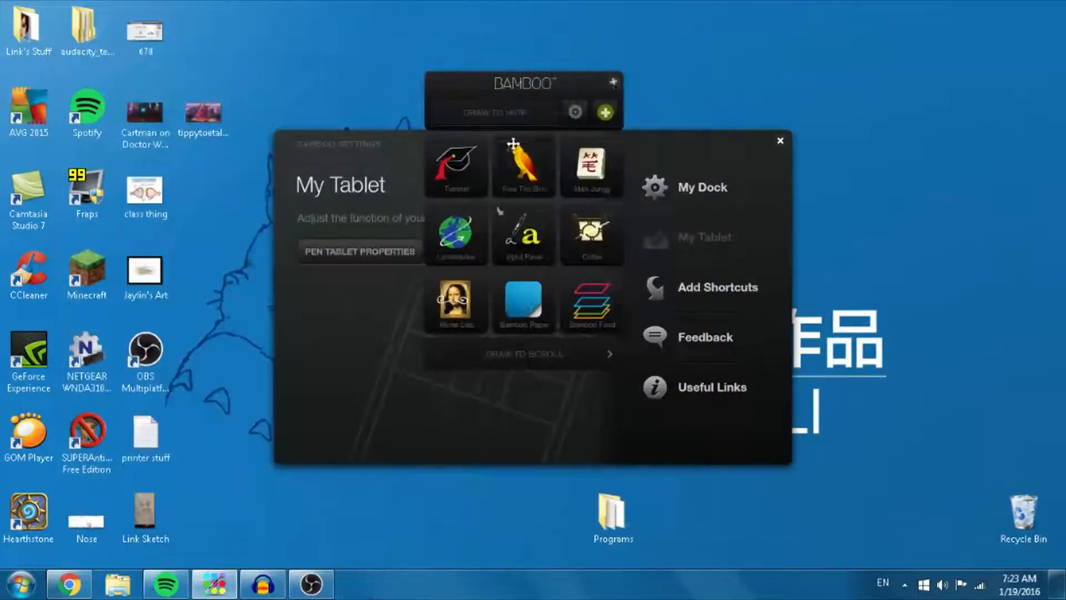
left_click(539, 389)
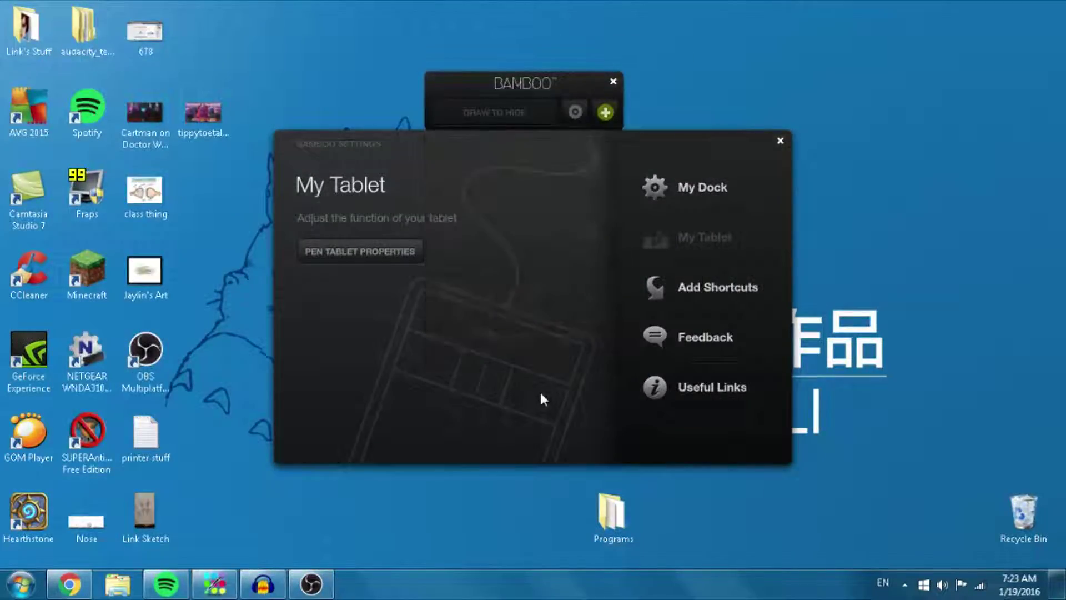
left_click(397, 259)
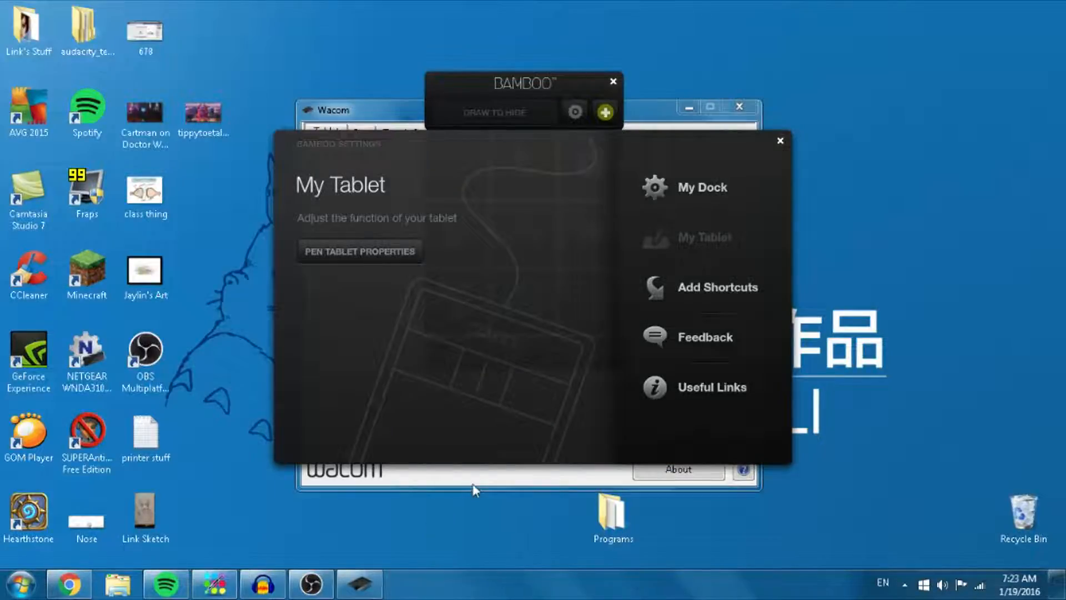
left_click(475, 489)
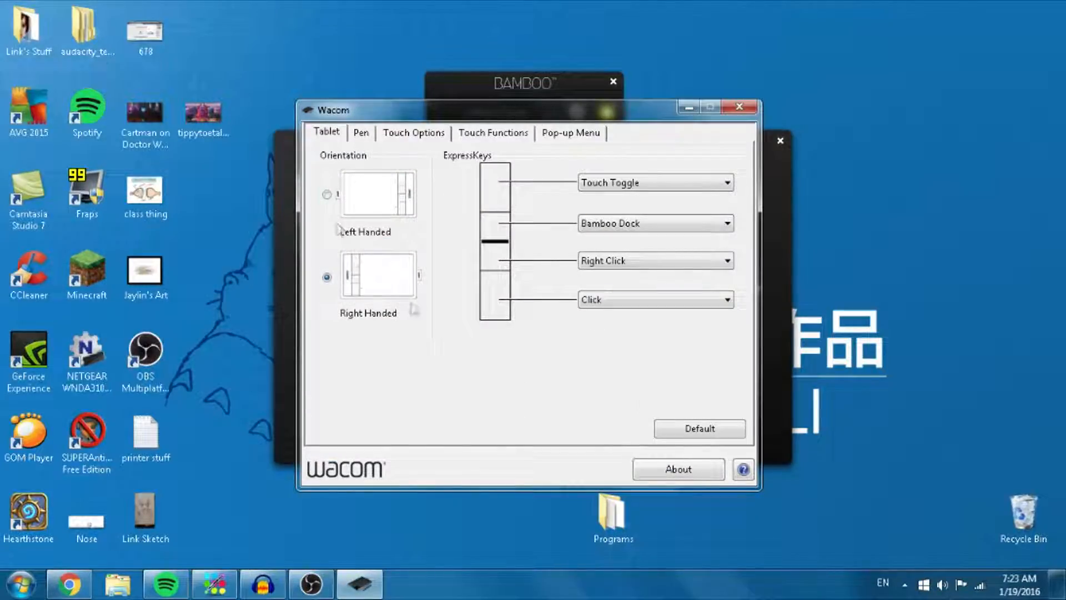
Step: Close the Wacom Tablet Properties window and the Bamboo settings panel
left_click(740, 110)
left_click(780, 140)
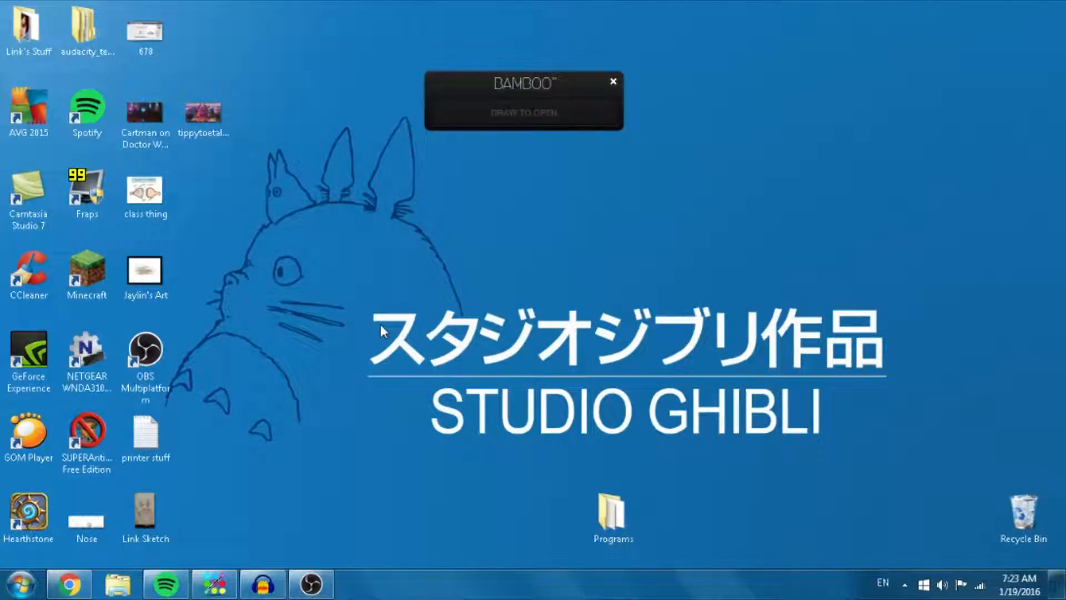
Step: Launch the Wacom Preference File Utility via a Start menu search for 'preference'
key("super")
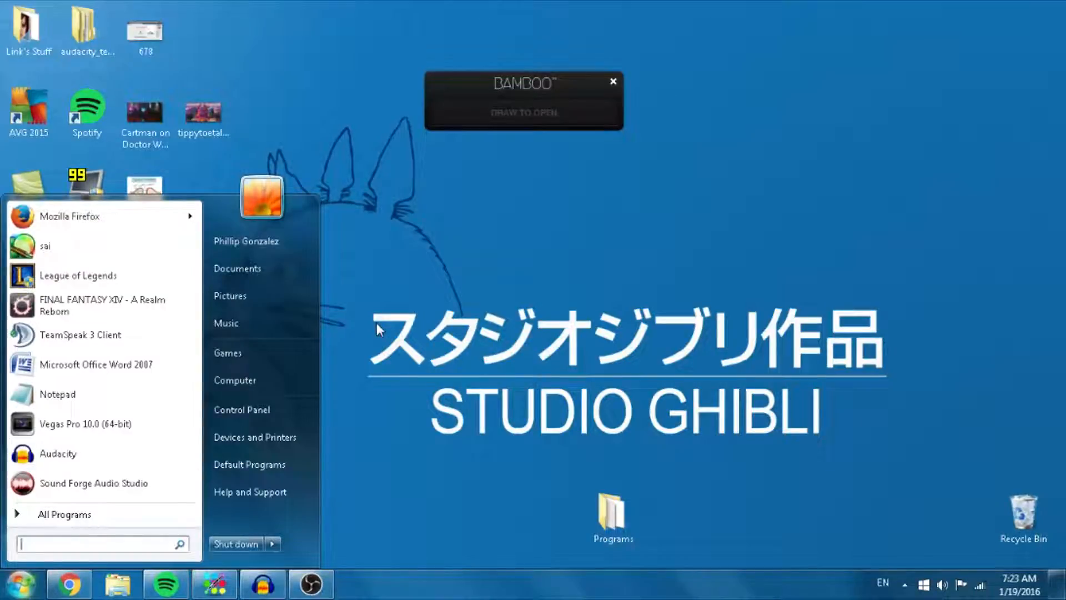
type("preferen")
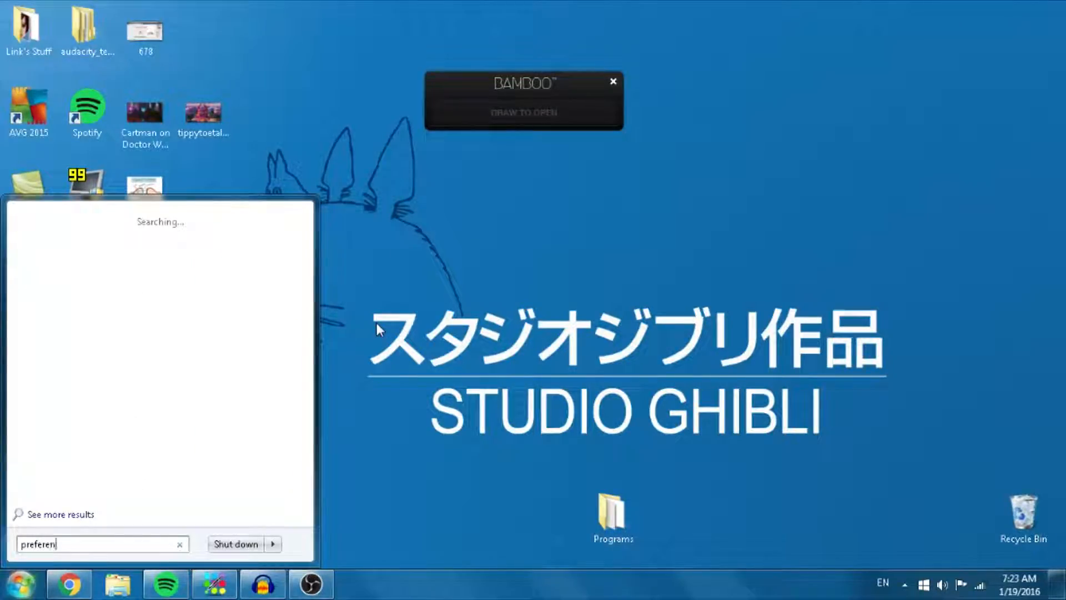
type("ces")
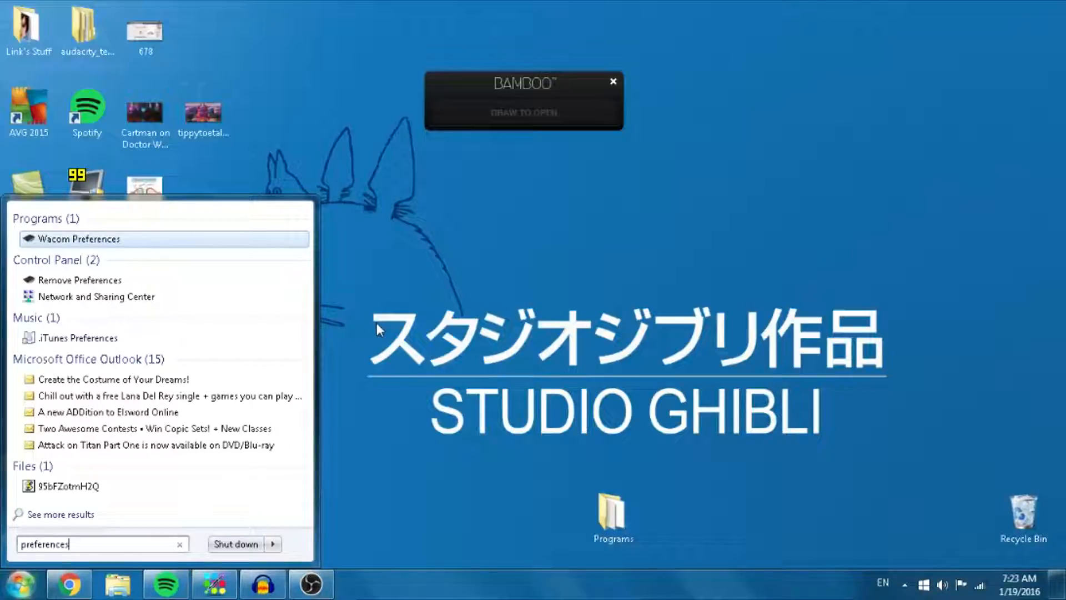
key("BackSpace")
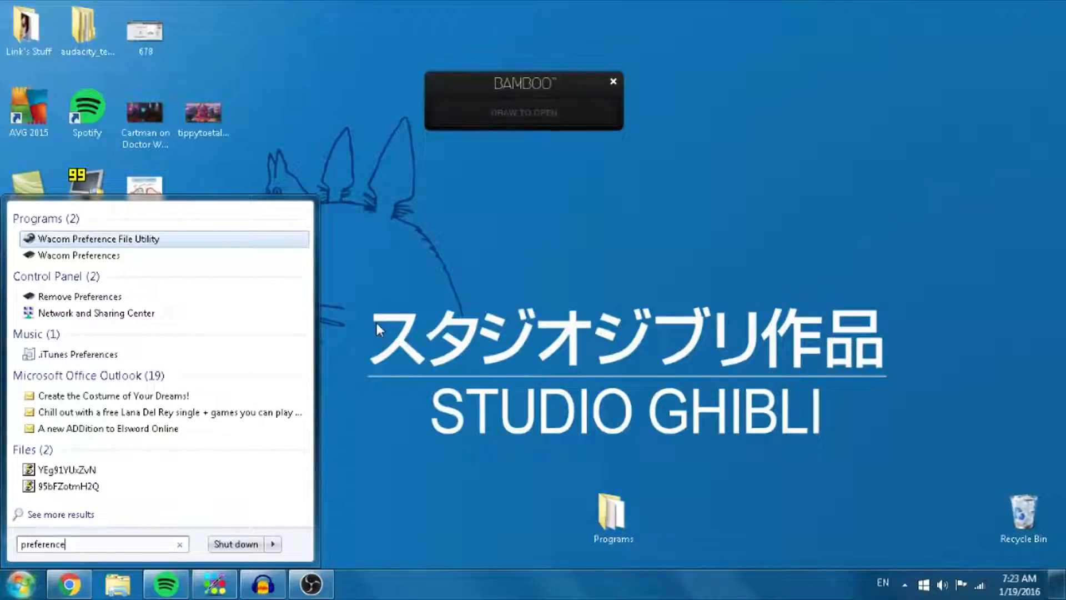
key("Return")
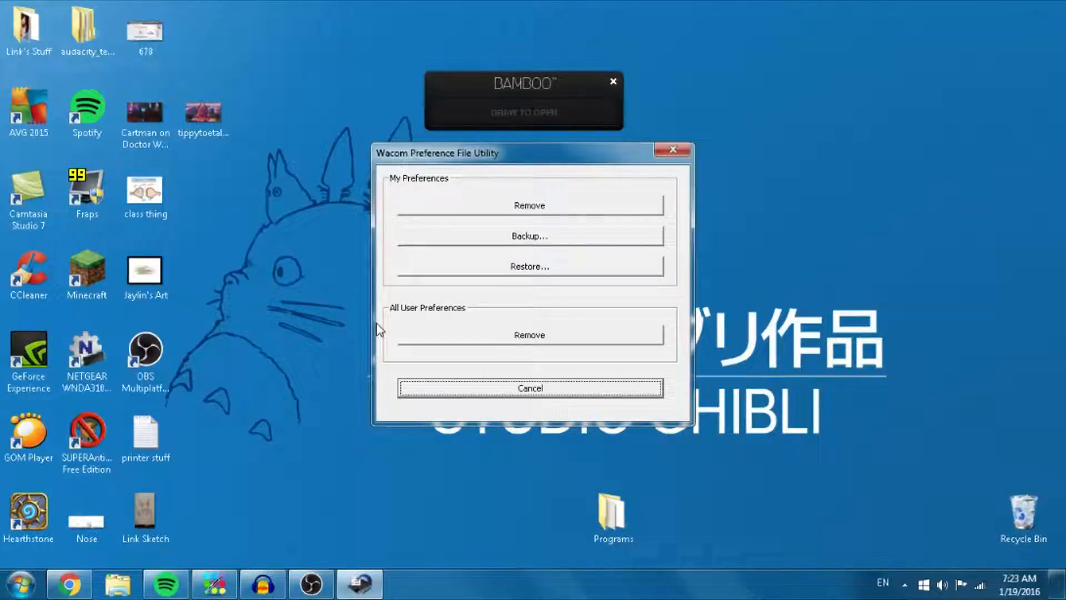
Step: Remove tablet preferences for all users, verify Pen Tablet Properties opens cleanly, then close it and Bamboo settings
left_click(519, 337)
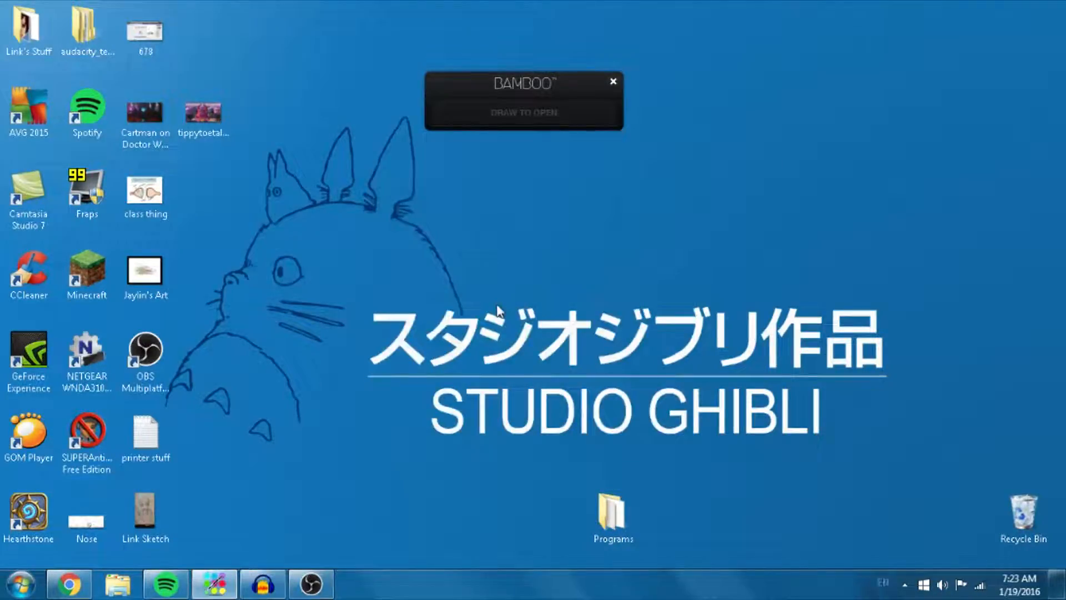
left_click(553, 104)
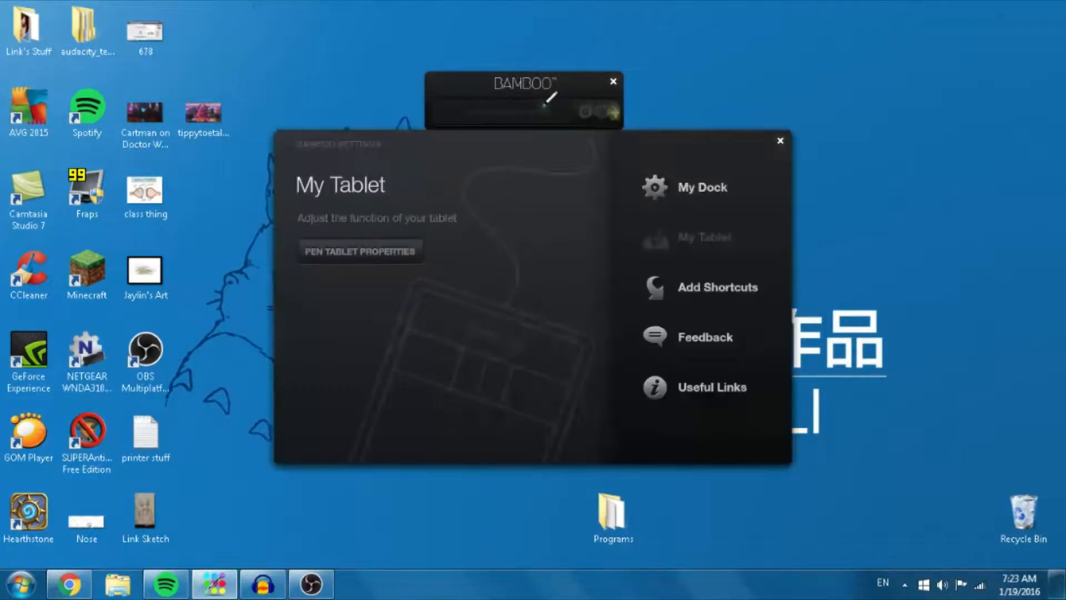
left_click(360, 251)
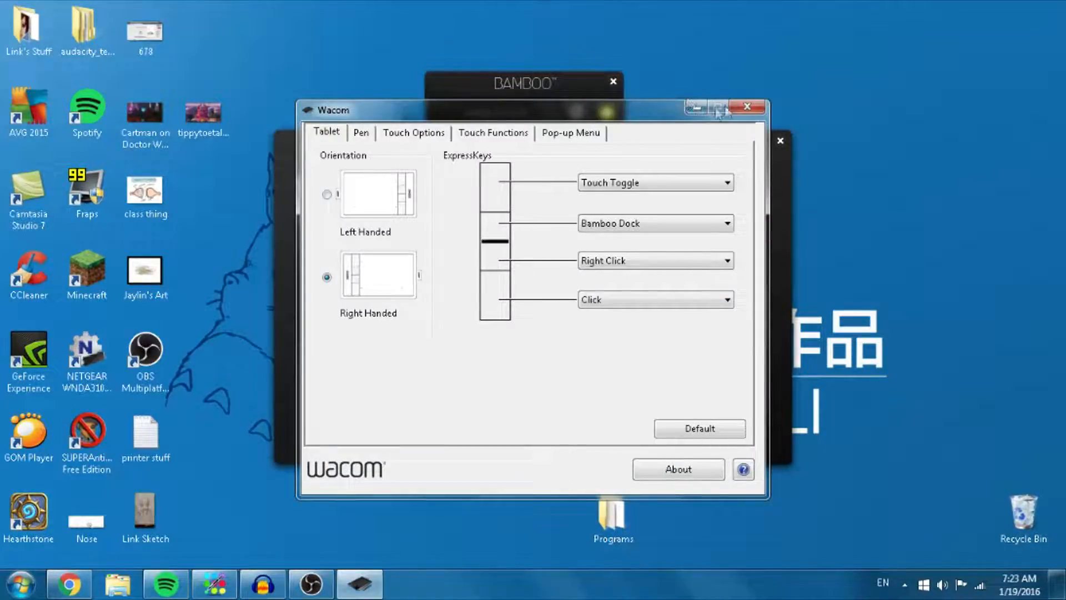
left_click(747, 108)
left_click(495, 112)
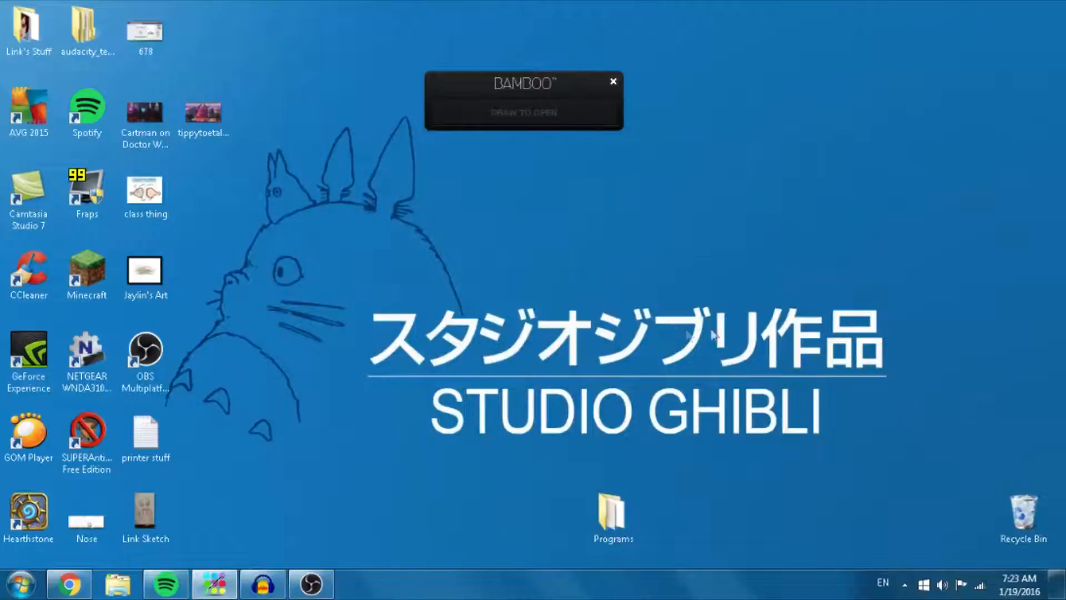